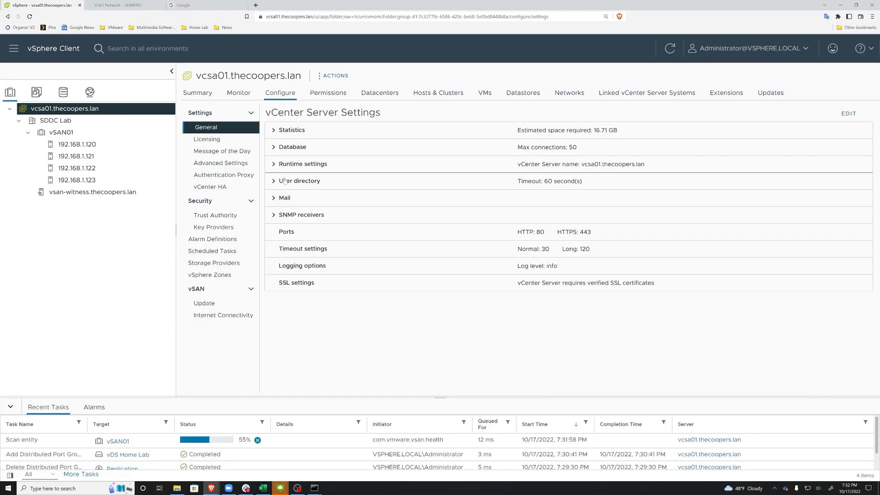
# Step: Start the vCenter HA setup and choose Replication as the vCenter HA network for the active node
pyautogui.click(220, 188)
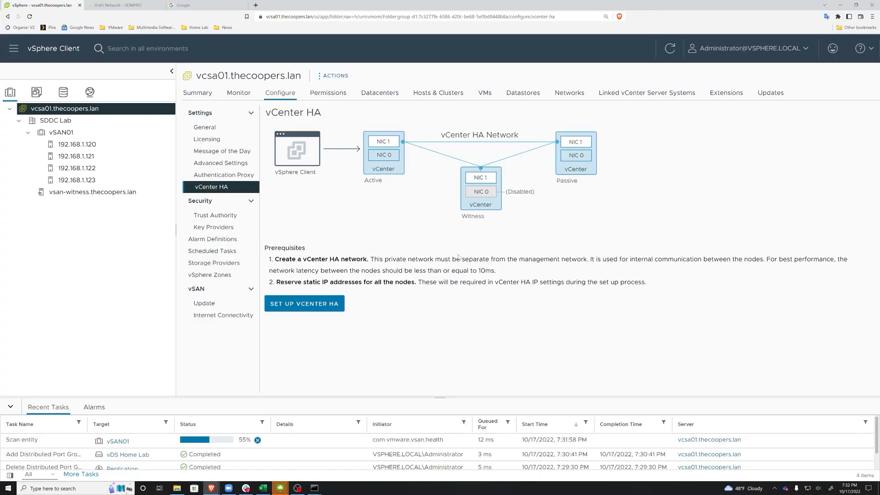
pyautogui.click(312, 305)
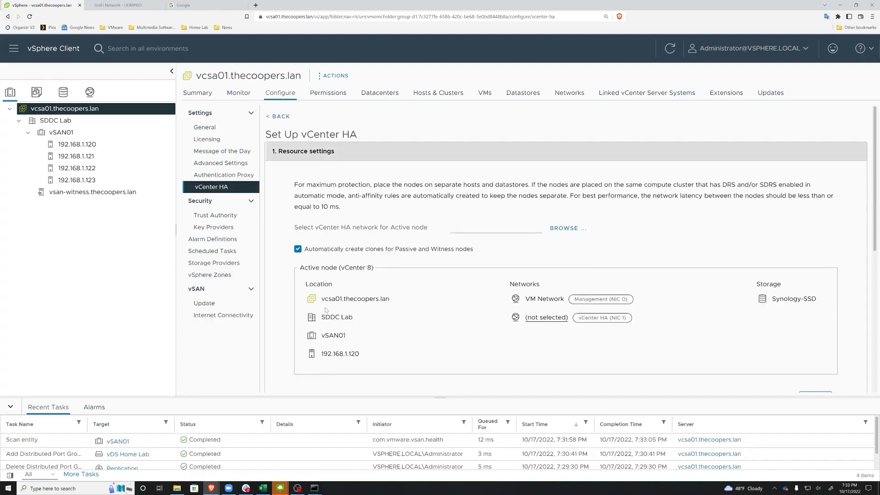
pyautogui.click(565, 229)
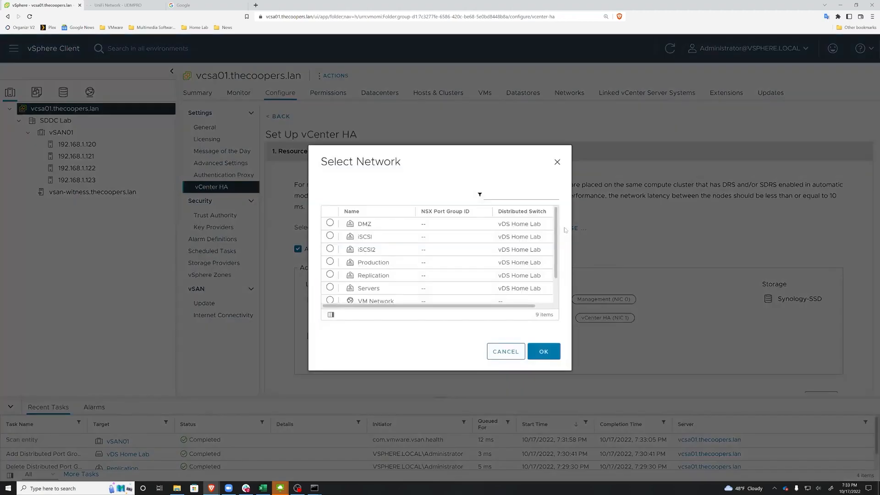
pyautogui.click(329, 274)
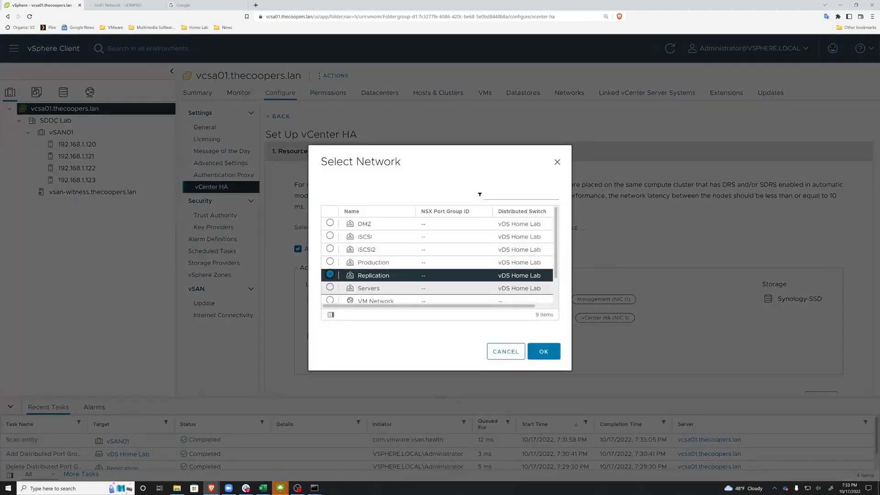
pyautogui.click(543, 351)
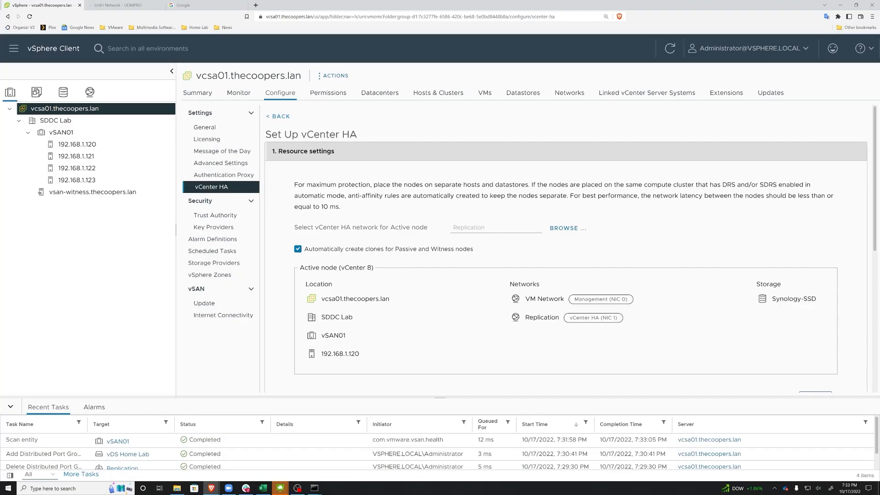
pyautogui.moveTo(345, 195); pyautogui.dragTo(567, 195)
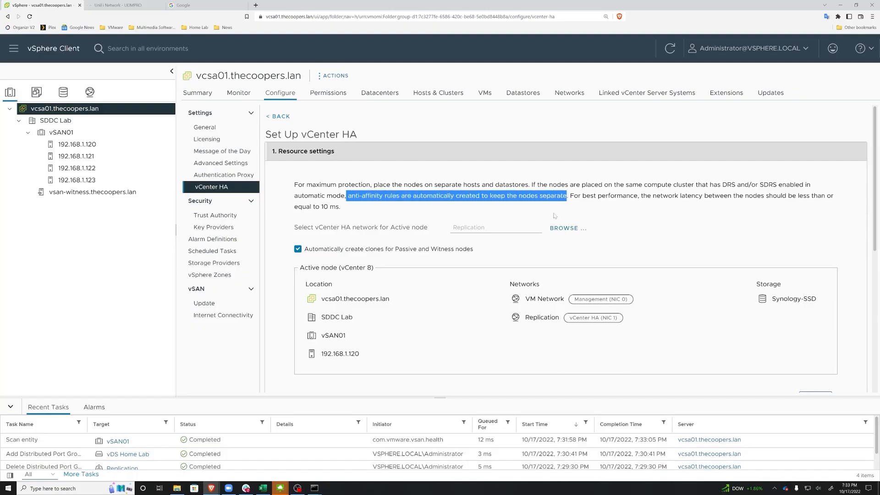
# Step: Edit the passive node's resource settings and place its virtual machine in the SDDC Management folder under SDDC Lab
pyautogui.scroll(-3, 571, 250)
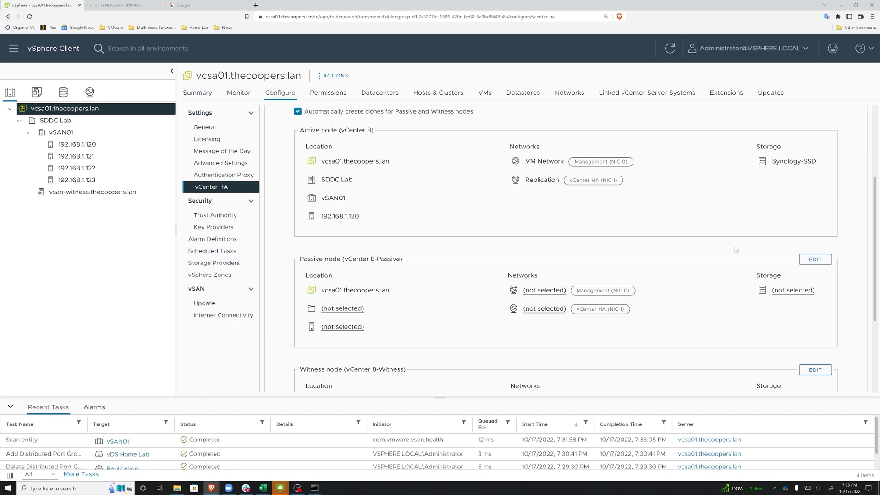
pyautogui.click(815, 259)
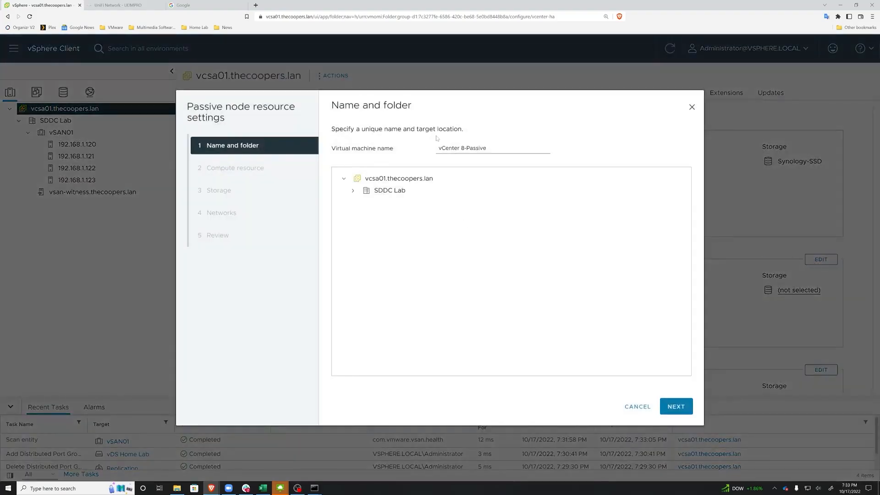
pyautogui.click(353, 192)
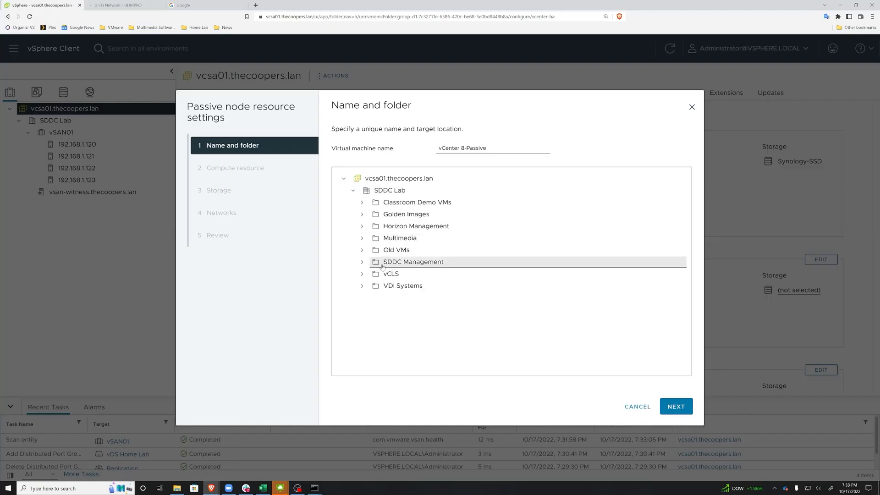
pyautogui.click(413, 262)
pyautogui.click(676, 406)
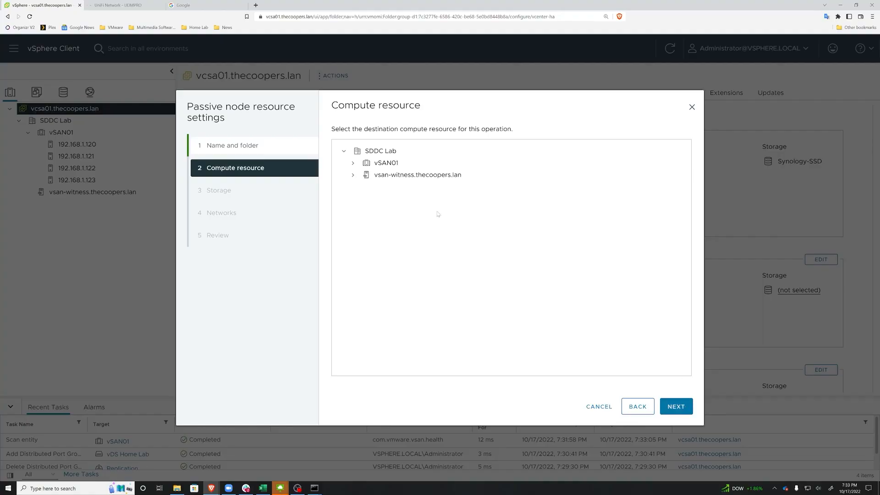
# Step: Assign the passive node to the vSAN01 cluster and store it on the Synology-SSD datastore
pyautogui.click(386, 164)
pyautogui.click(679, 405)
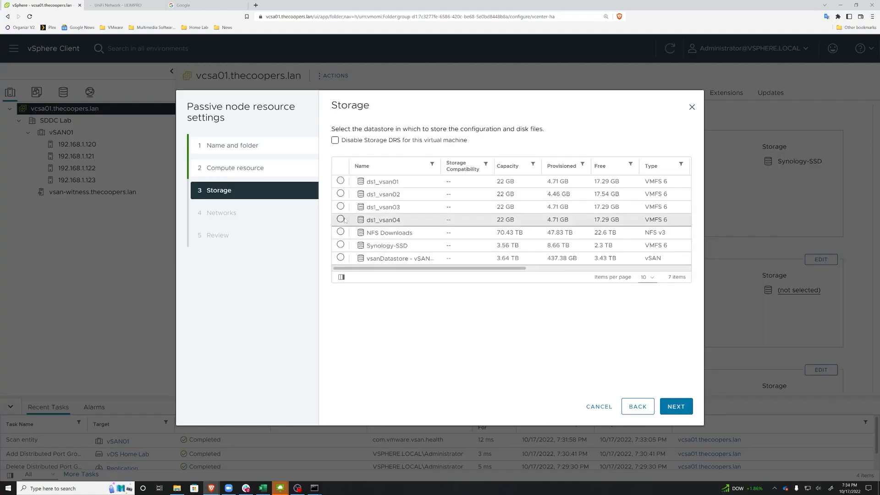
pyautogui.click(342, 246)
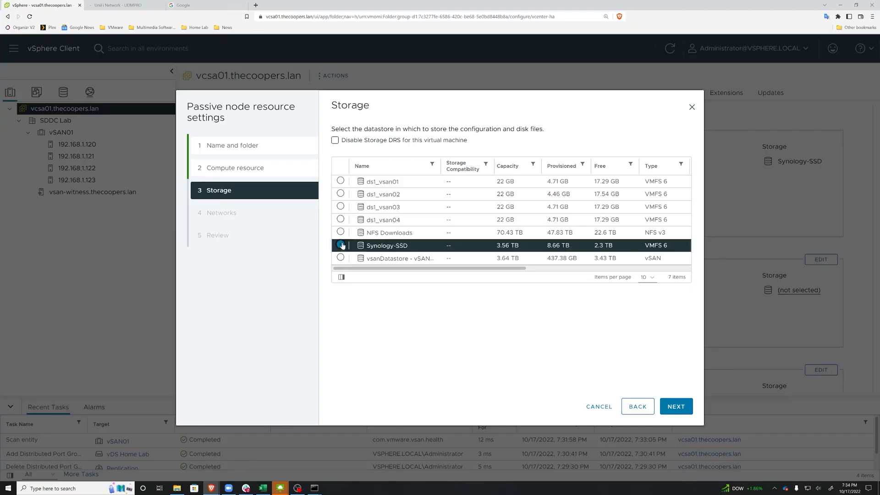
pyautogui.click(689, 409)
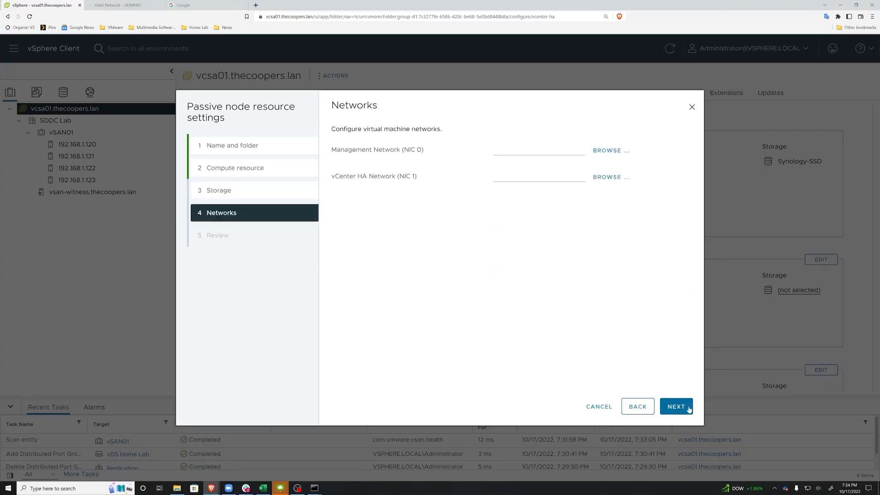
# Step: Set the passive node's management network to VM Network and its vCenter HA network to Replication, and save its resource settings
pyautogui.click(608, 151)
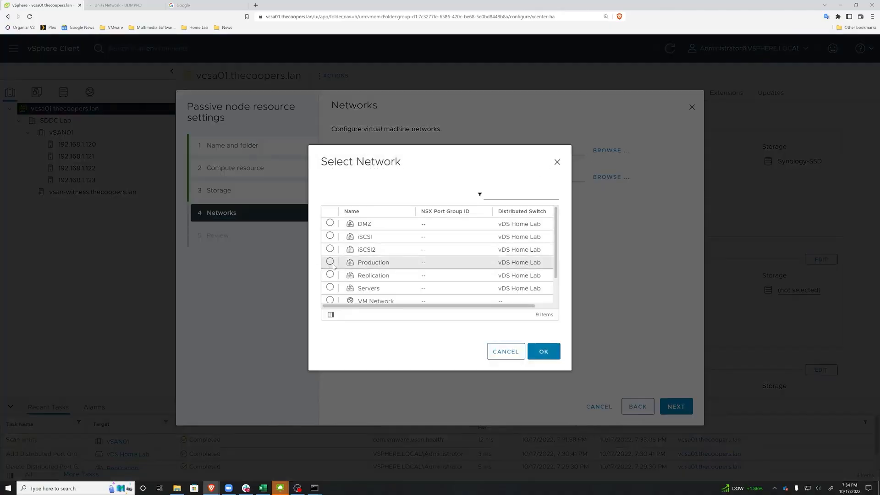
pyautogui.scroll(-2, 333, 265)
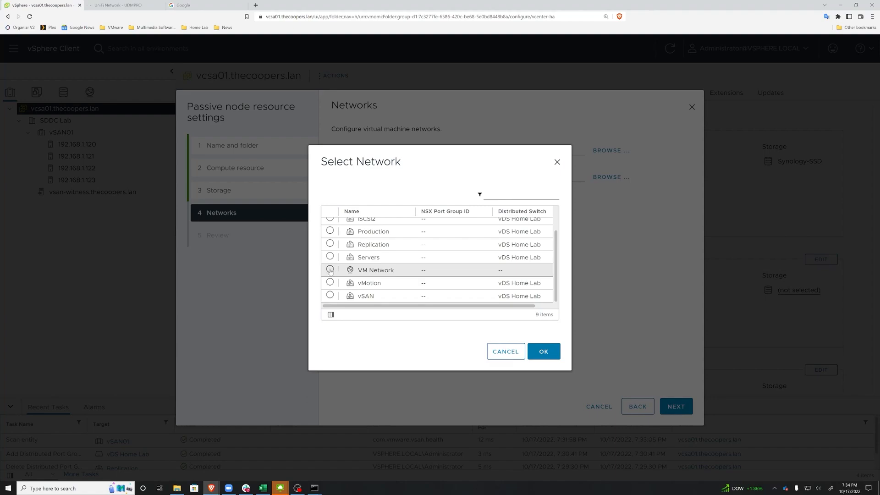
pyautogui.click(330, 270)
pyautogui.click(554, 354)
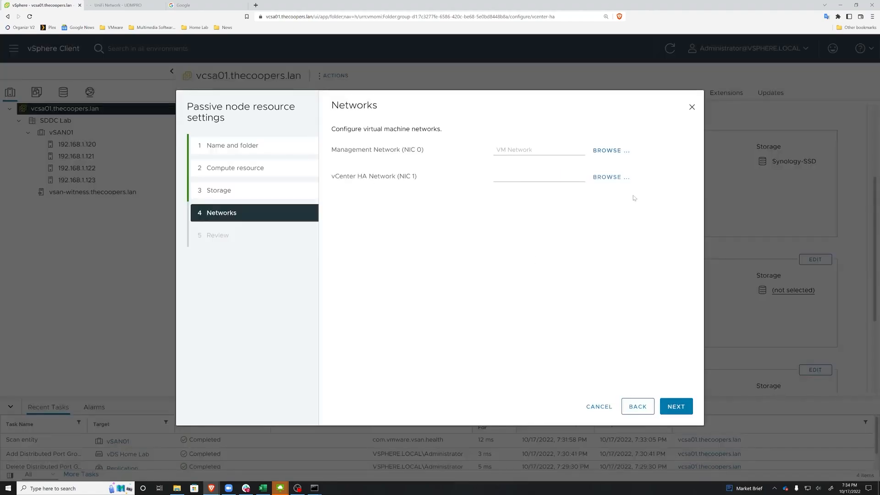
pyautogui.click(607, 177)
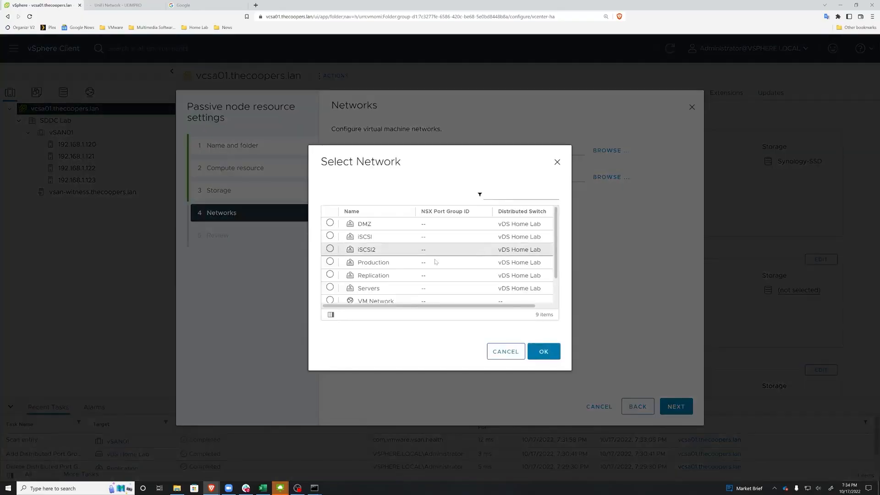
pyautogui.click(330, 275)
pyautogui.click(543, 352)
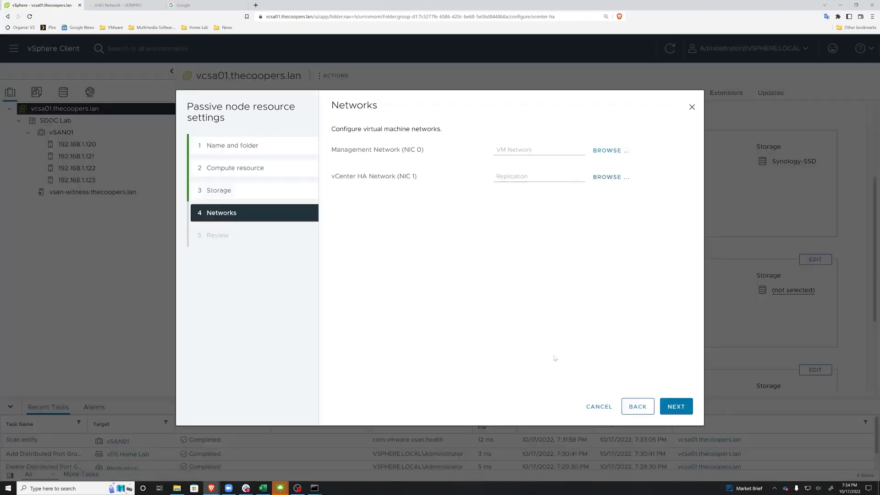
pyautogui.click(675, 407)
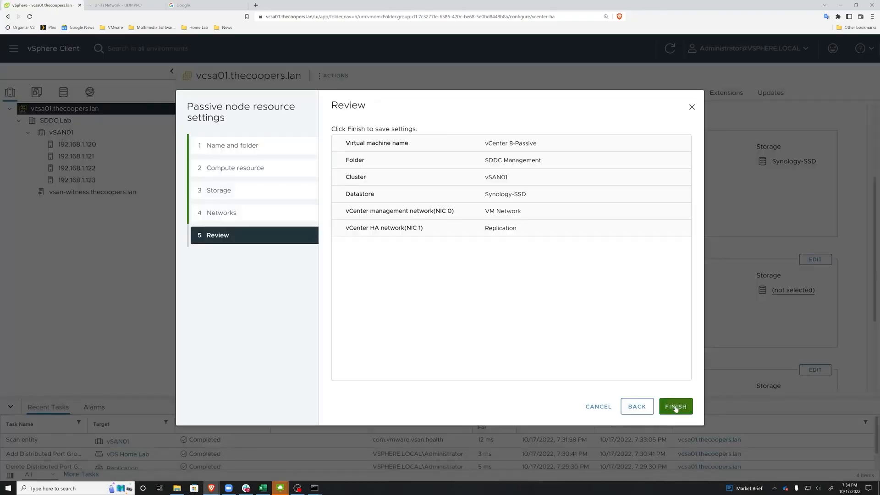
pyautogui.click(675, 407)
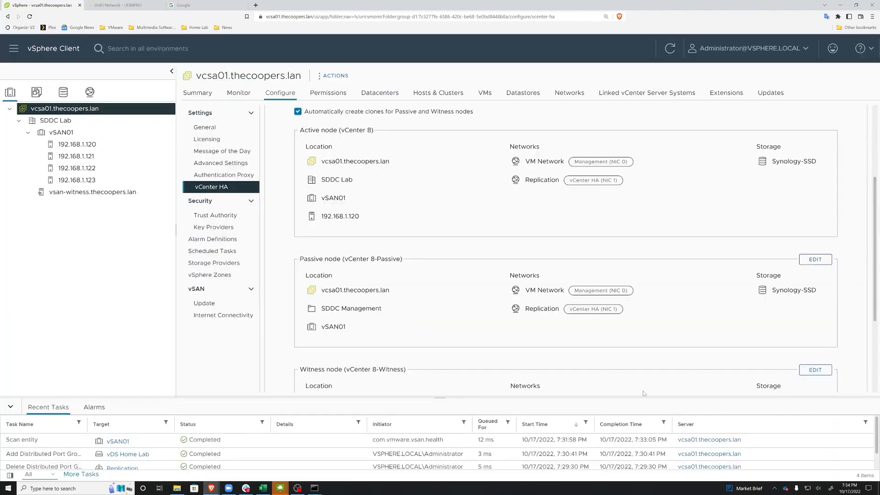
# Step: Edit the witness node's resource settings and place its virtual machine in the SDDC Management folder under SDDC Lab
pyautogui.scroll(-3, 636, 230)
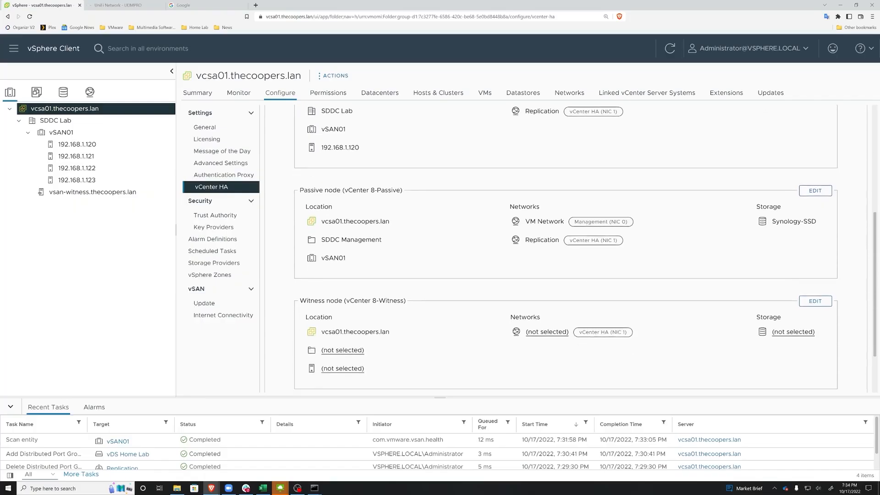
pyautogui.click(815, 301)
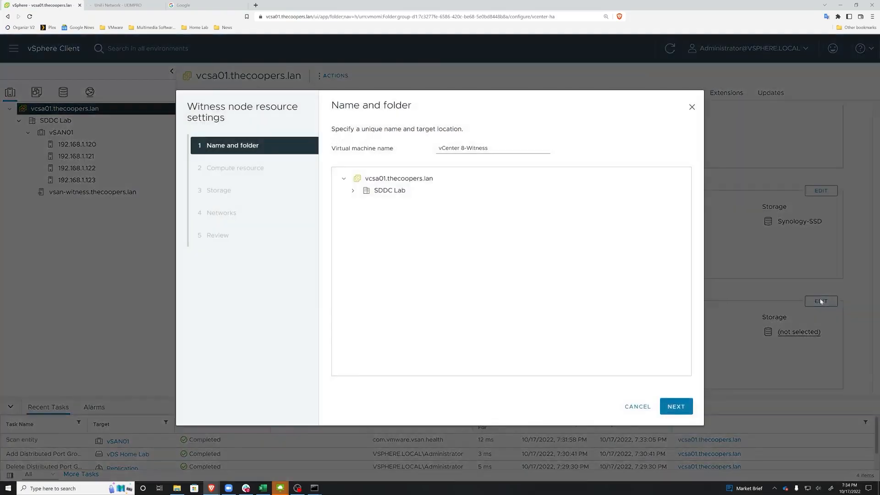
pyautogui.click(353, 190)
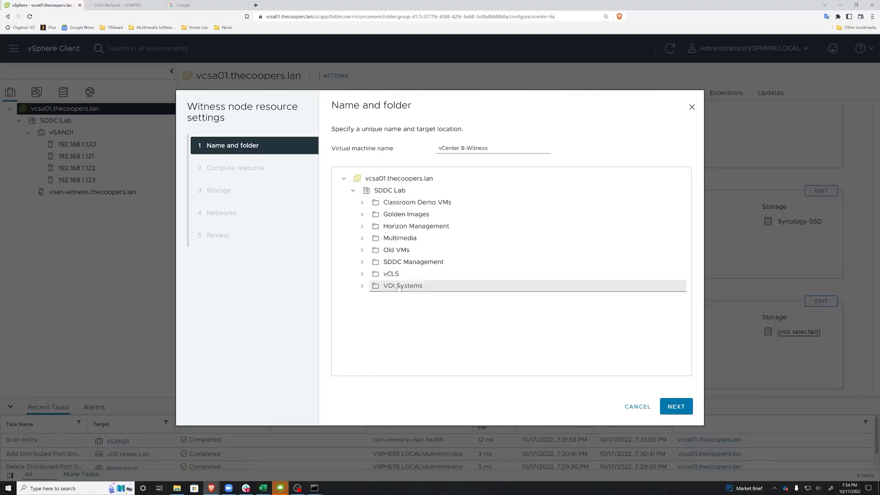
pyautogui.click(397, 265)
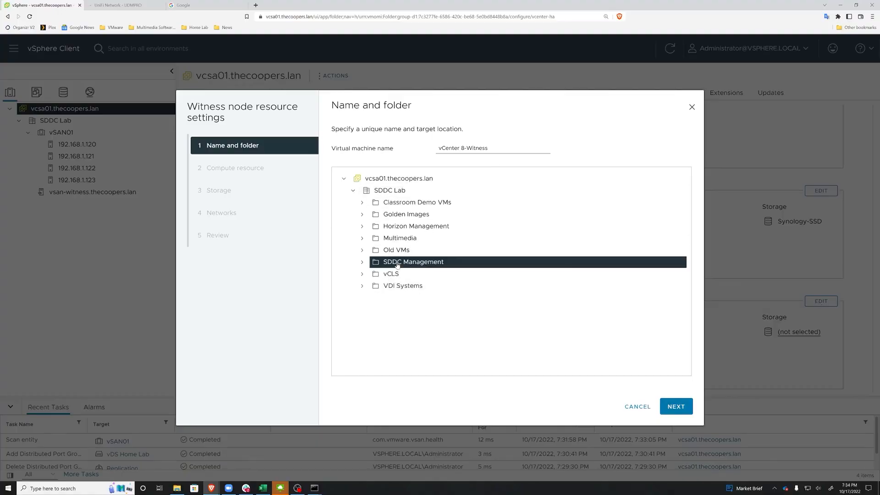
pyautogui.click(677, 407)
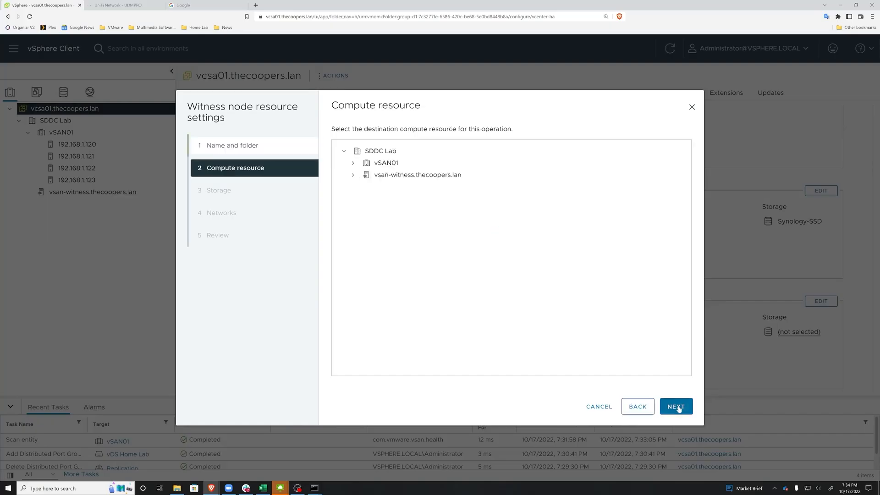
# Step: Assign the witness node to the vSAN01 cluster and store it on the Synology-SSD datastore
pyautogui.click(393, 162)
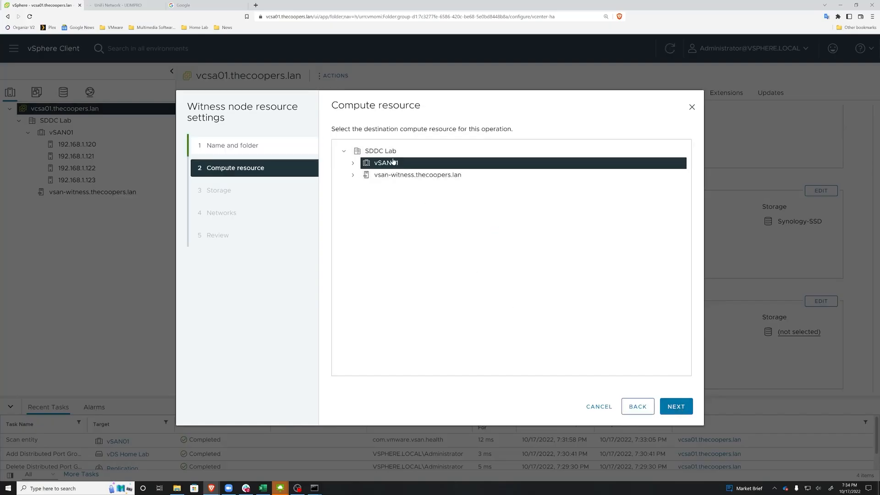
pyautogui.click(677, 407)
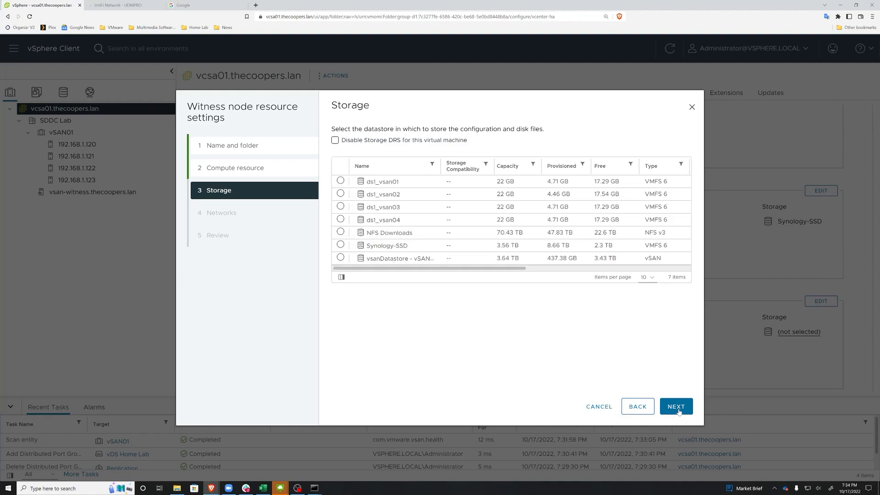
pyautogui.click(339, 245)
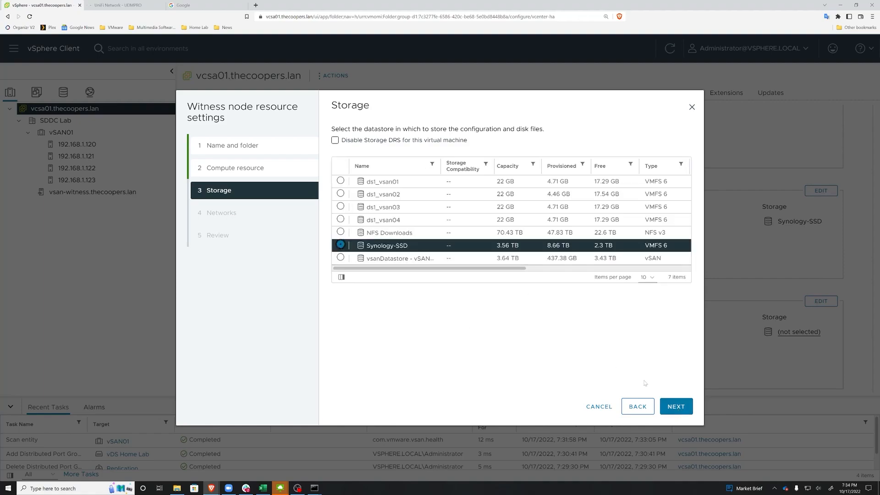
pyautogui.click(678, 408)
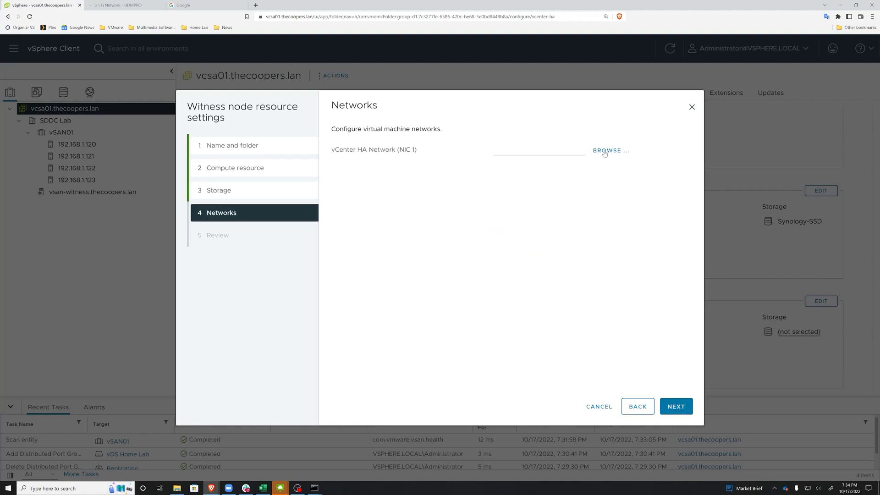
# Step: Set the witness node's vCenter HA network to Replication, save its resource settings, and continue to the IP settings
pyautogui.click(604, 151)
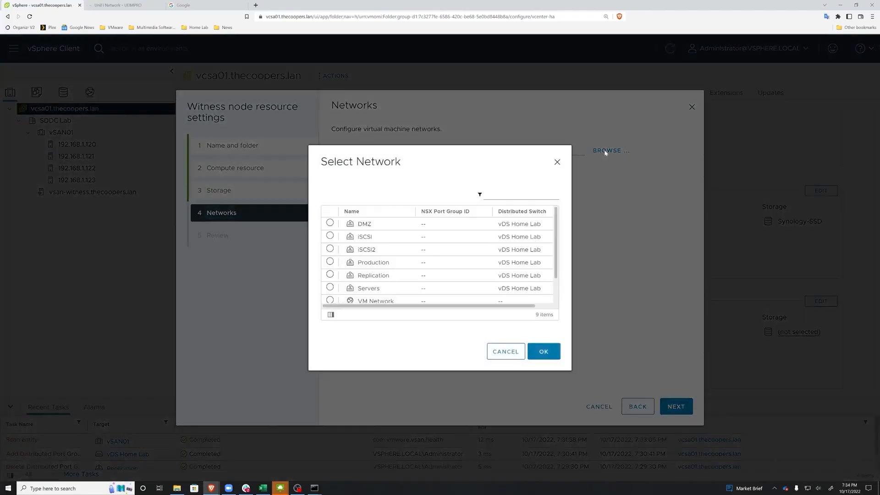
pyautogui.click(330, 275)
pyautogui.click(544, 351)
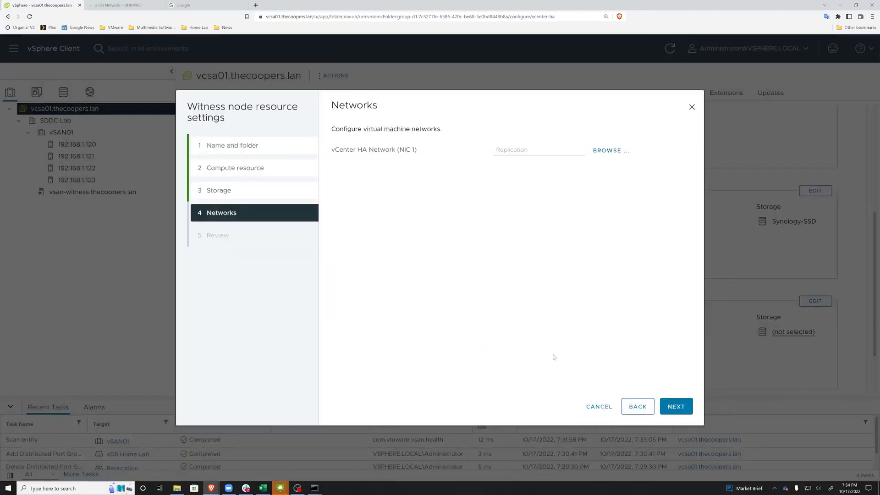
pyautogui.click(673, 406)
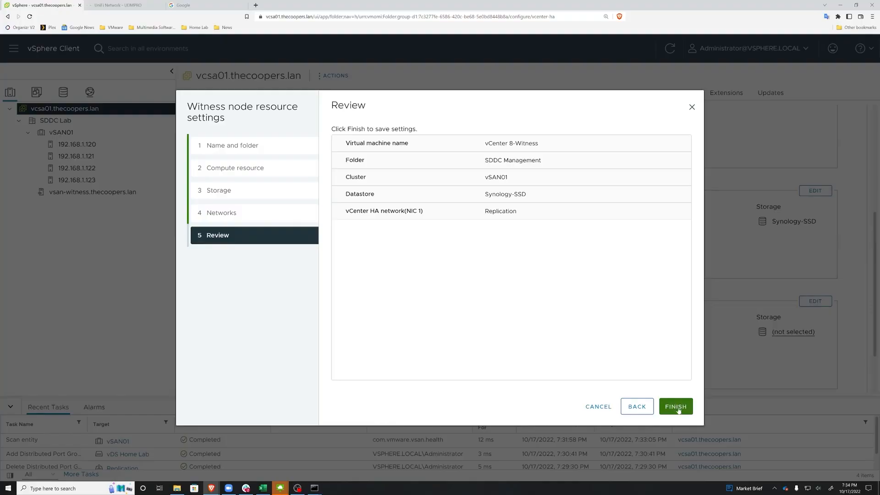
pyautogui.click(674, 406)
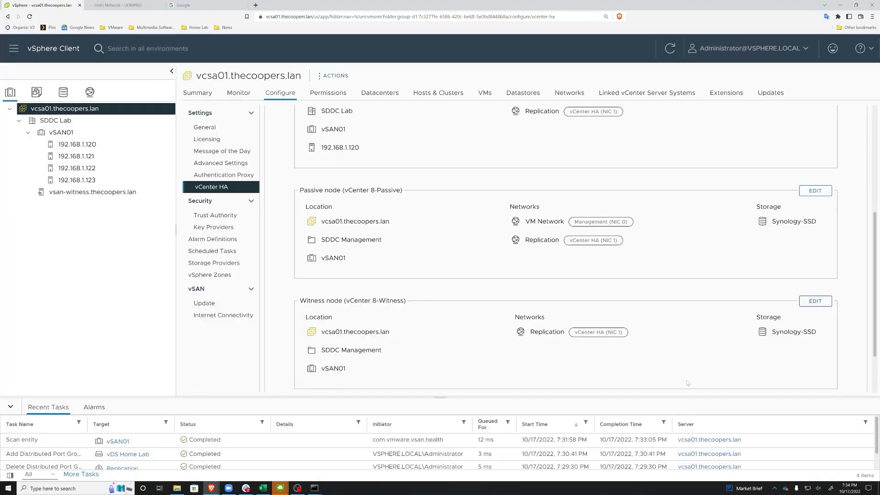
pyautogui.scroll(-2, 700, 368)
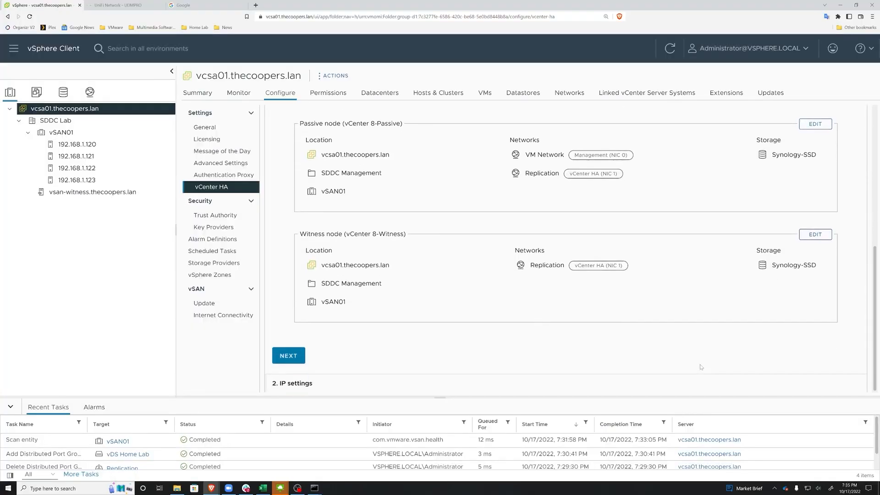
pyautogui.click(301, 357)
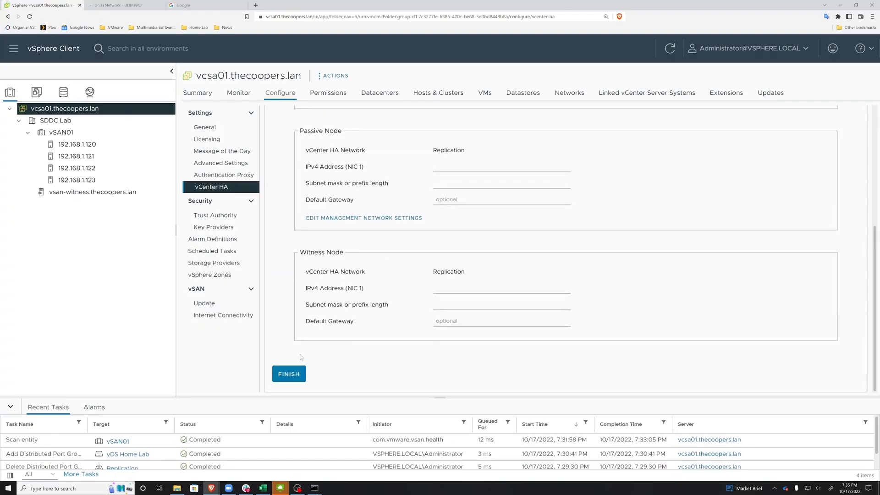
# Step: Set the active node's vCenter HA IPv4 address to 192.168.8.76 with subnet mask 255.255.255.0
pyautogui.scroll(4, 499, 282)
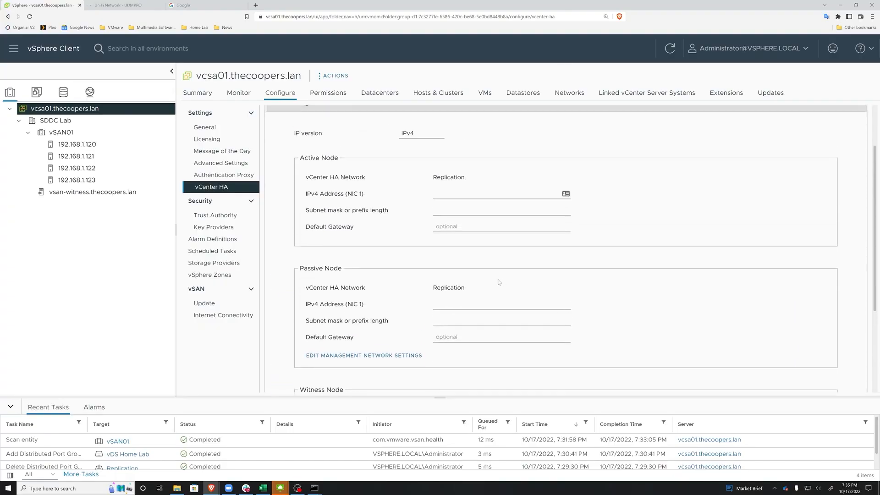
pyautogui.click(443, 193)
pyautogui.write('192.1698')
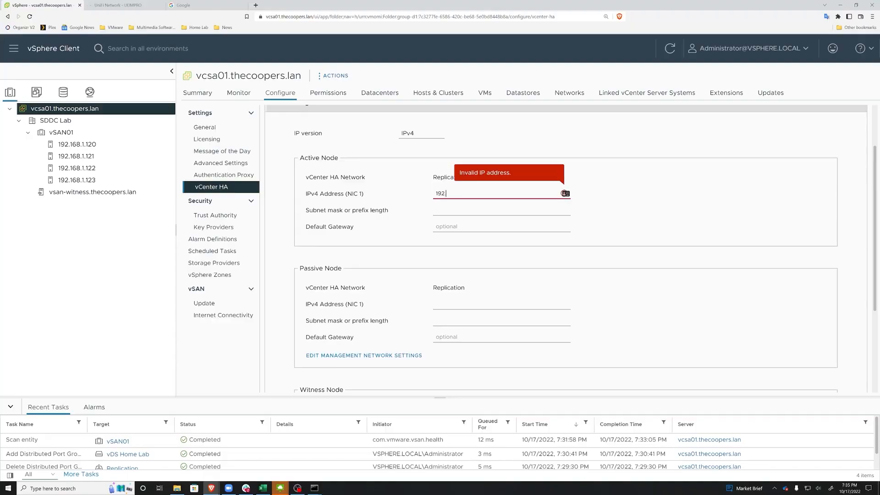
pyautogui.press('BackSpace')
pyautogui.press('BackSpace')
pyautogui.write('8.8.')
pyautogui.write('76')
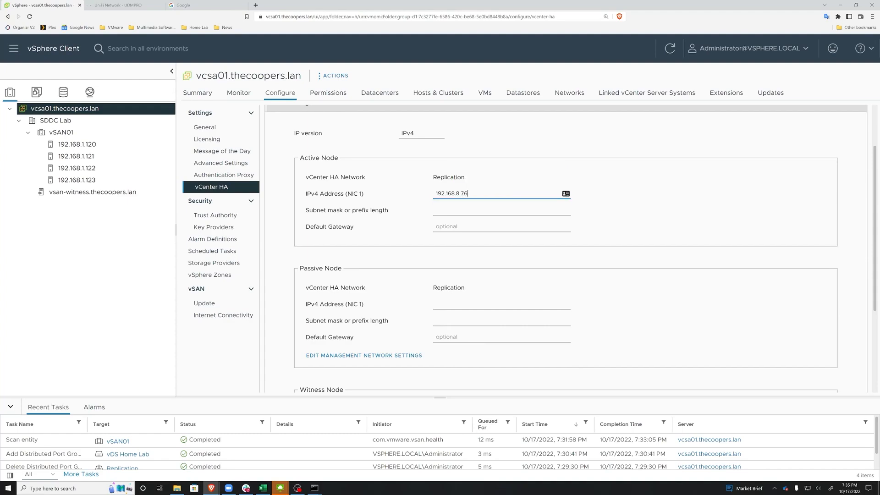
pyautogui.press('Tab')
pyautogui.write('25')
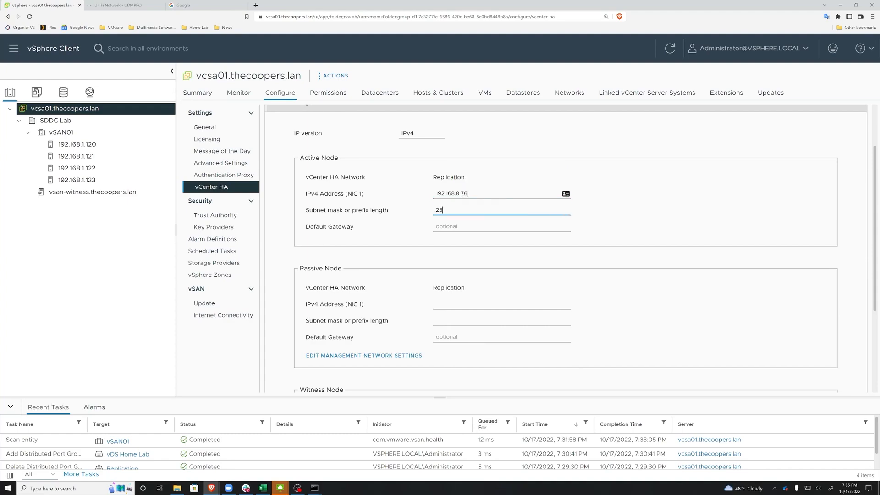
pyautogui.write('5.255.255.0')
# Step: Set the passive node's vCenter HA IPv4 address to 192.168.8.77 with subnet mask 255.255.255.0
pyautogui.press('Tab')
pyautogui.press('Tab')
pyautogui.write('192.168.')
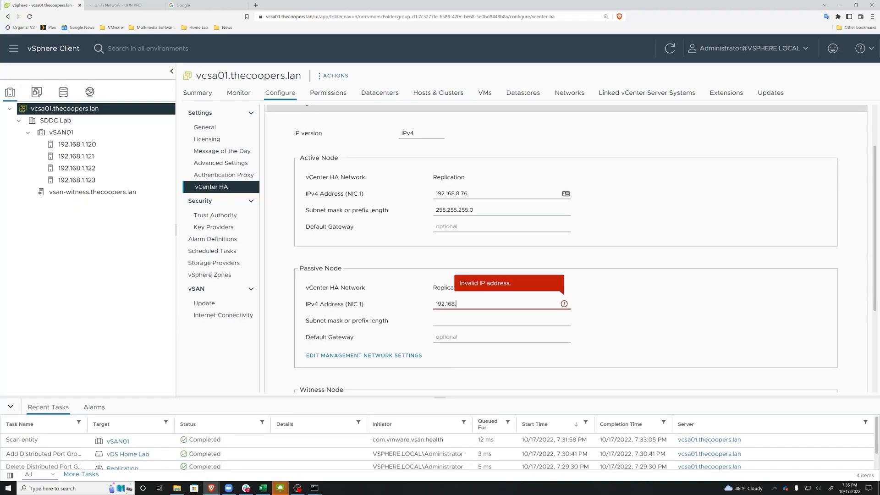
pyautogui.write('8.77')
pyautogui.press('Tab')
pyautogui.write('255.255.25')
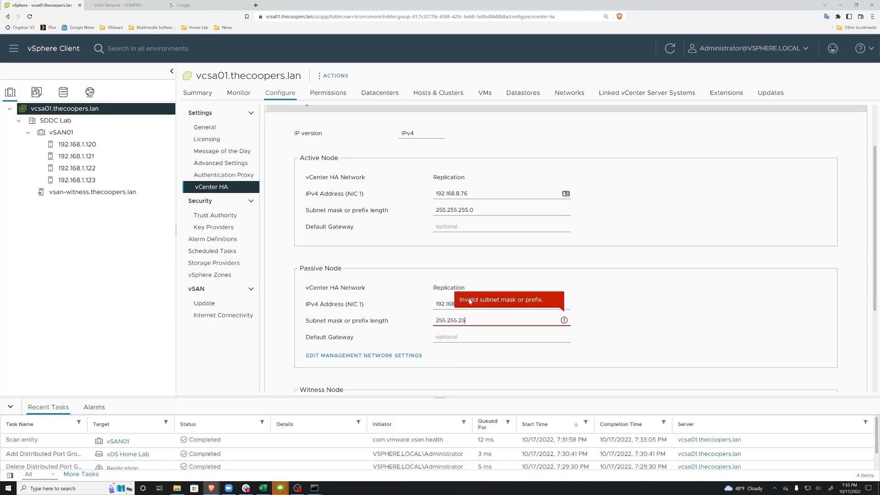
pyautogui.write('5.0')
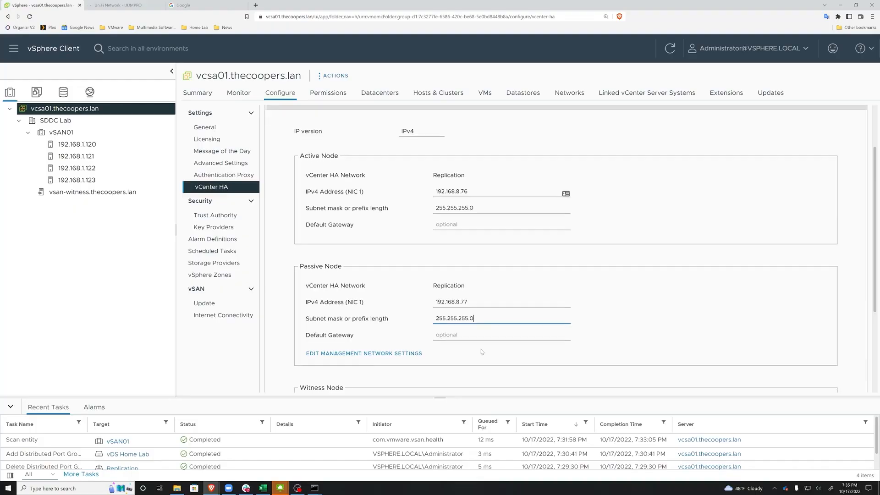
# Step: Set the witness node's IPv4 address to 192.168.8.78 with subnet mask 255.255.255.0, and finish the vCenter HA setup
pyautogui.scroll(-2, 585, 239)
pyautogui.press('Tab')
pyautogui.press('Tab')
pyautogui.press('Tab')
pyautogui.write('192.168.8.78')
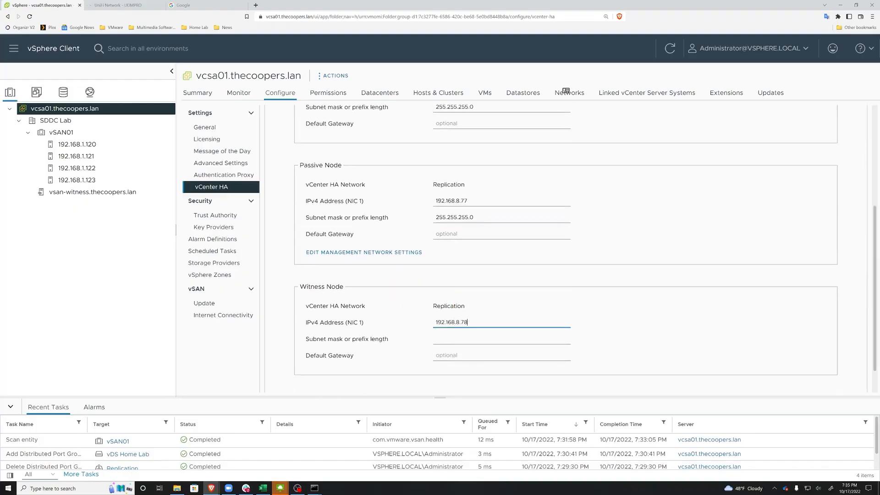
pyautogui.press('Tab')
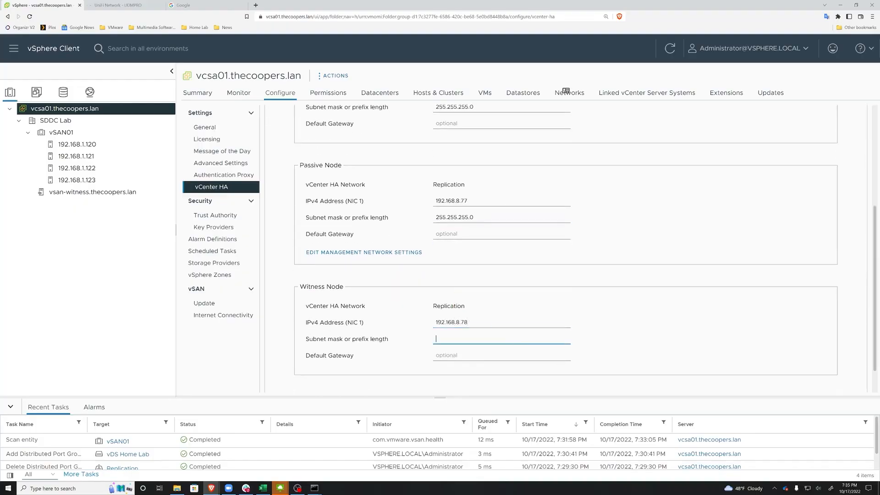
pyautogui.write('255.255.255.0')
pyautogui.scroll(-1, 412, 321)
pyautogui.click(293, 374)
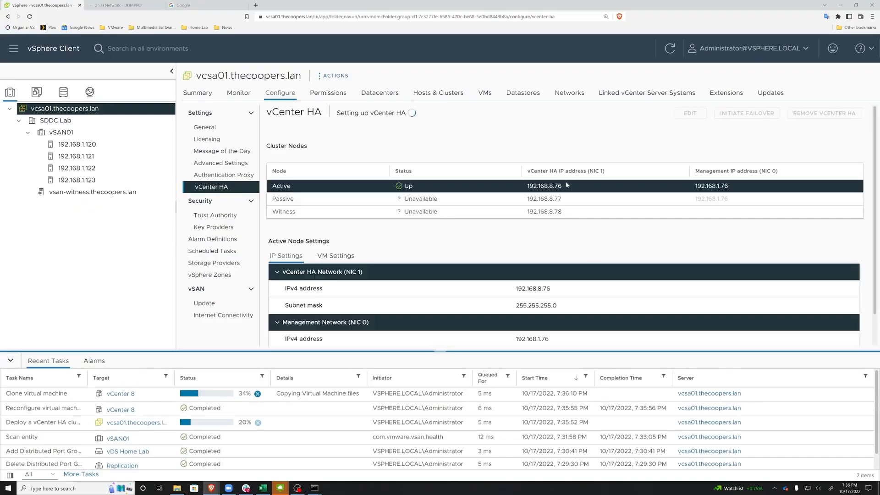
# Step: Review the vCenter HA cluster nodes and examine the performance overview of the vCenter 8 virtual machine
pyautogui.scroll(-1, 568, 339)
pyautogui.scroll(1, 568, 339)
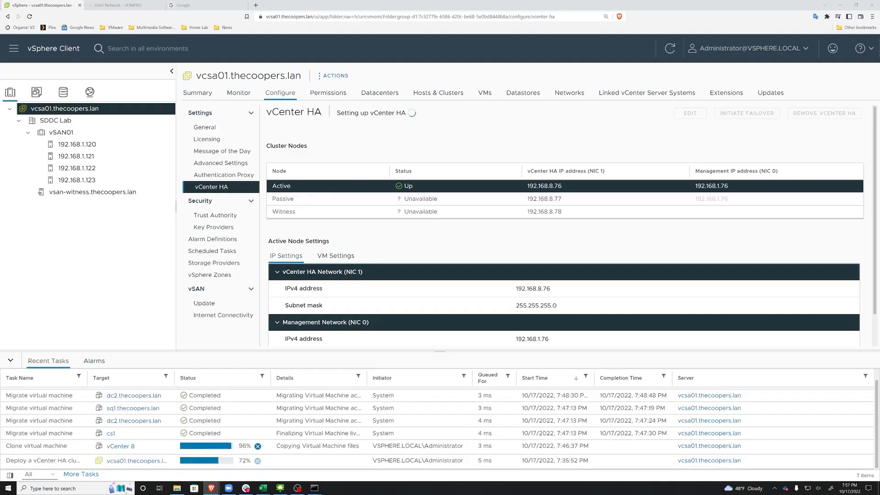
pyautogui.click(36, 92)
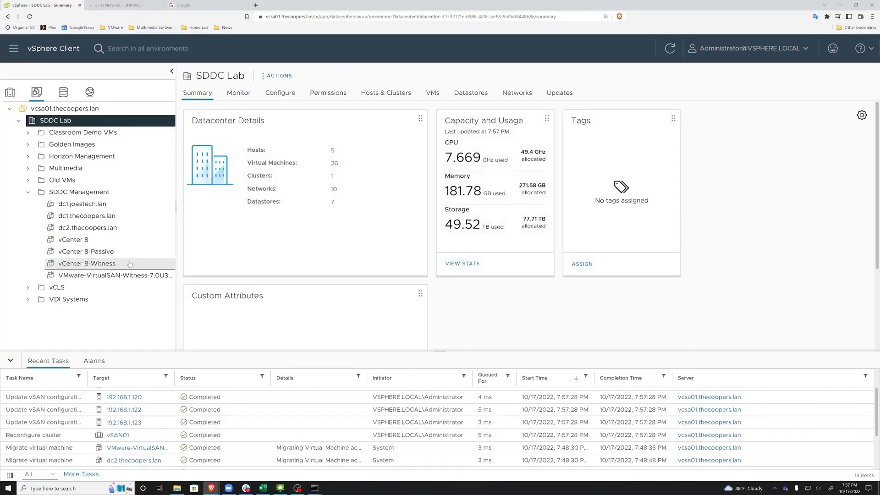
pyautogui.click(105, 240)
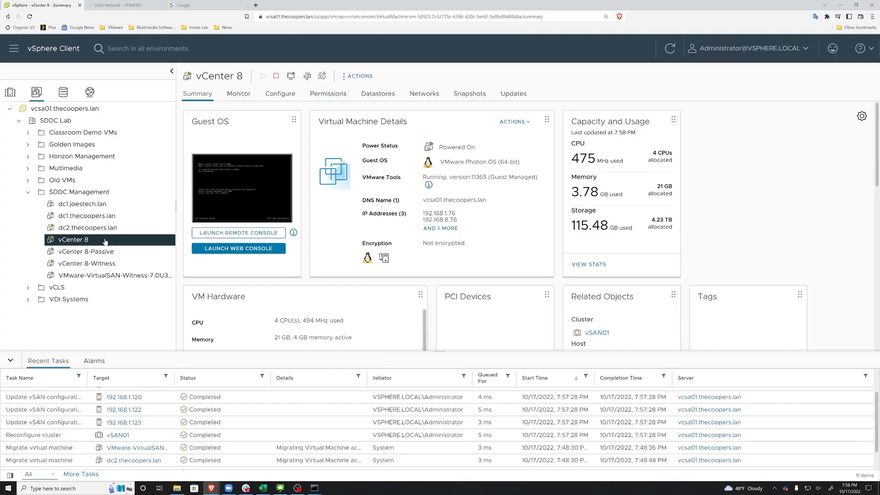
pyautogui.click(239, 93)
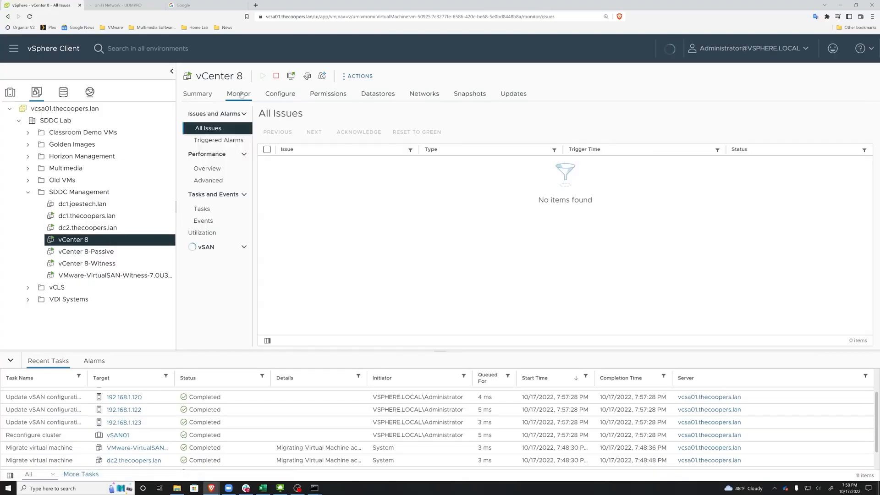
pyautogui.click(207, 170)
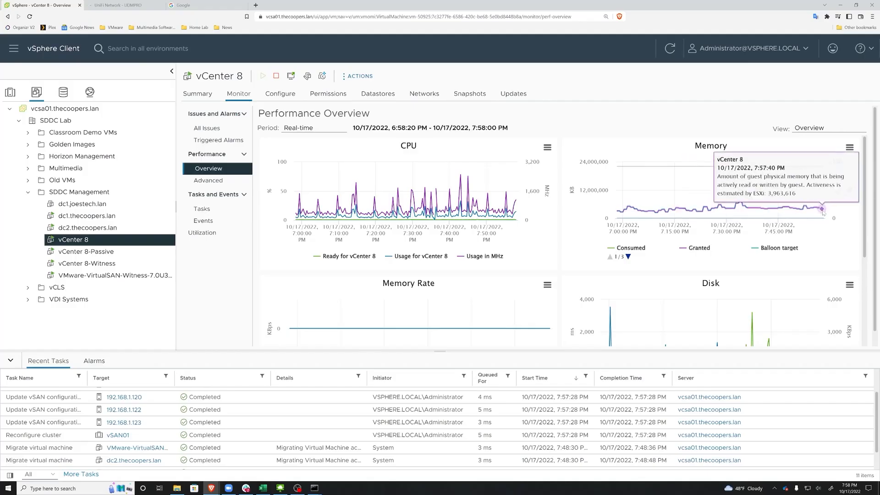
# Step: Examine the performance overviews of vCenter 8-Passive and vCenter 8-Witness, and view the witness machine's summary
pyautogui.click(123, 256)
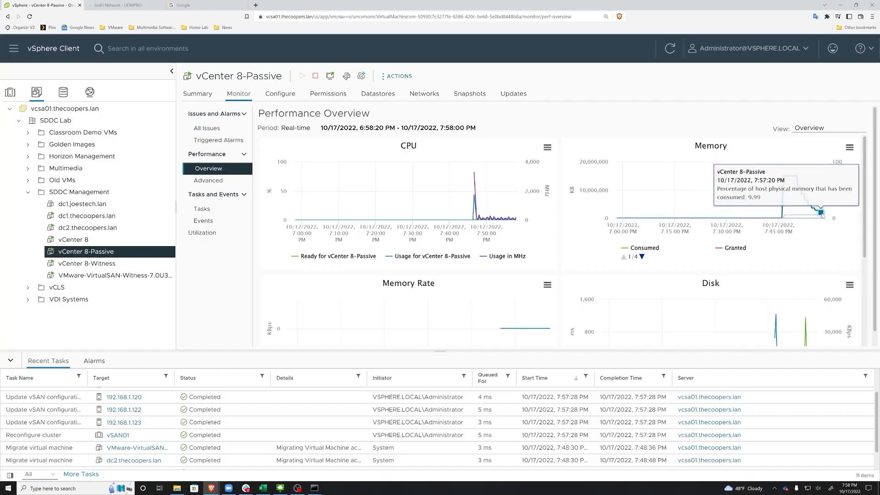
pyautogui.click(97, 264)
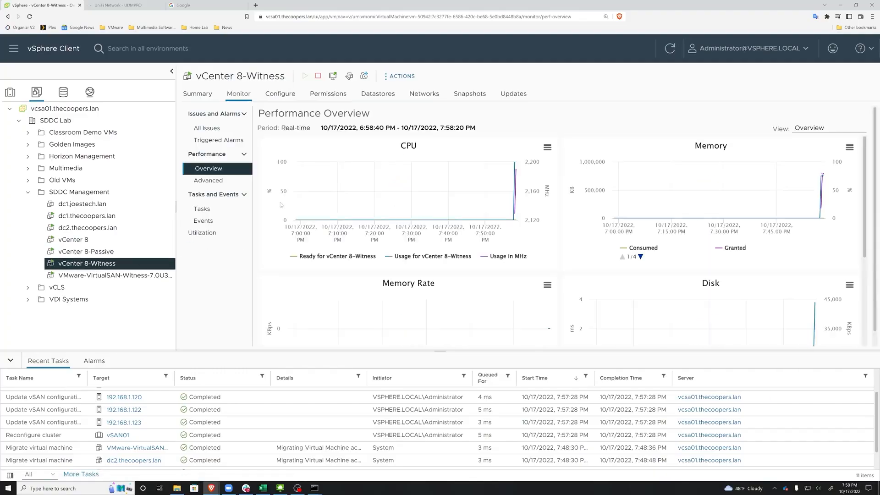
pyautogui.click(207, 95)
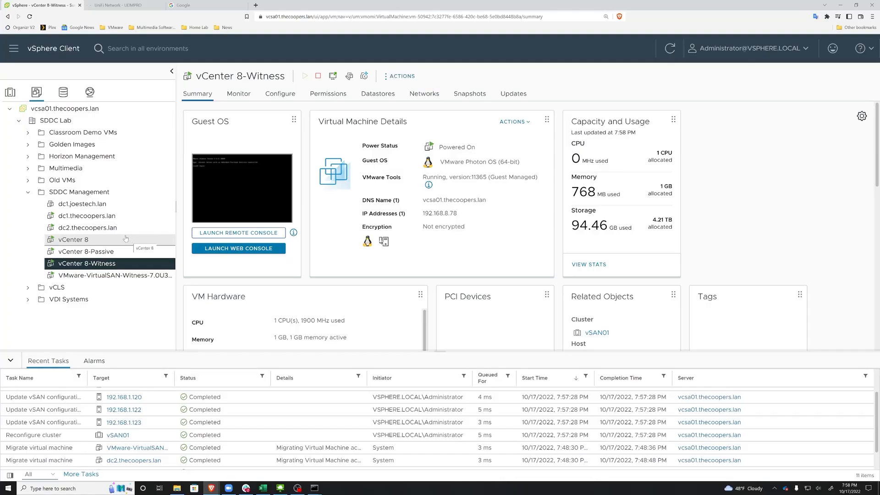
# Step: Check the vCenter HA status of vcsa01.thecoopers.lan and suspend the vCenter 8 virtual machine to trigger a failover
pyautogui.click(83, 113)
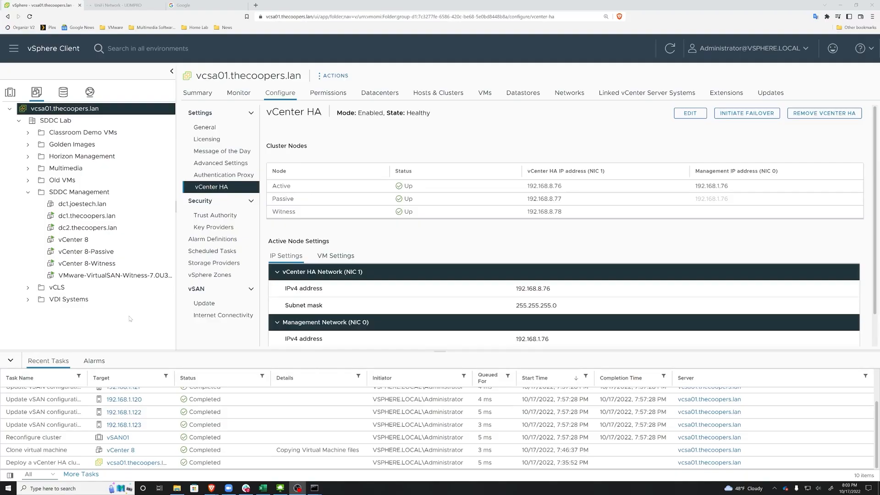
pyautogui.rightClick(76, 241)
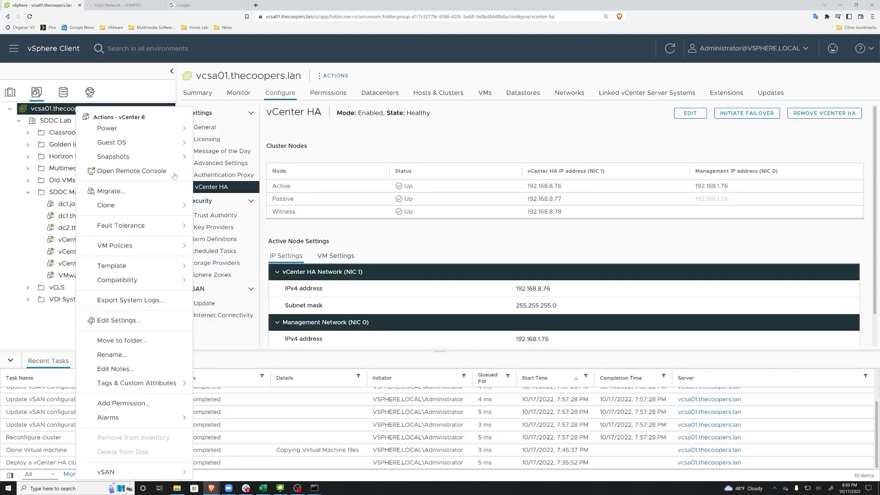
pyautogui.moveTo(177, 129)
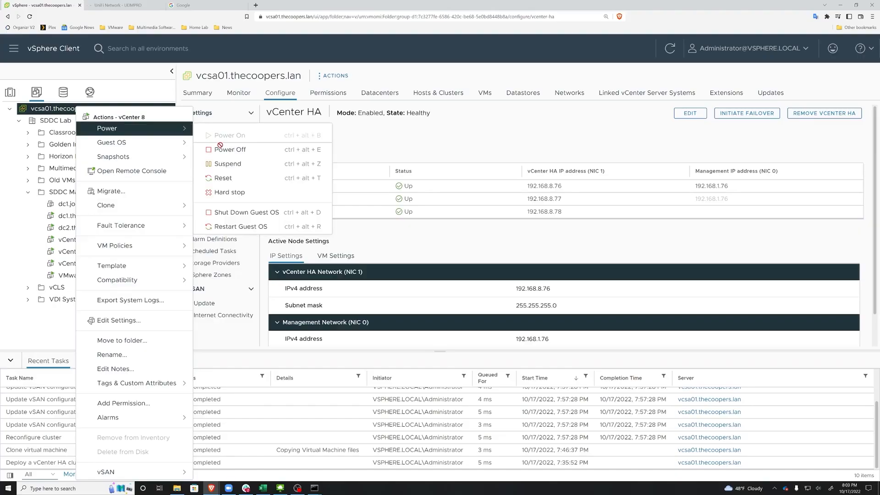
pyautogui.click(221, 164)
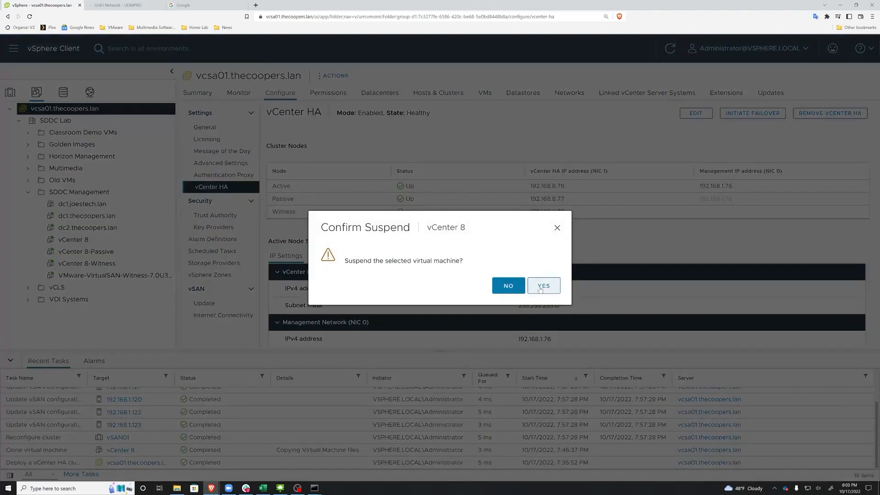
pyautogui.click(544, 287)
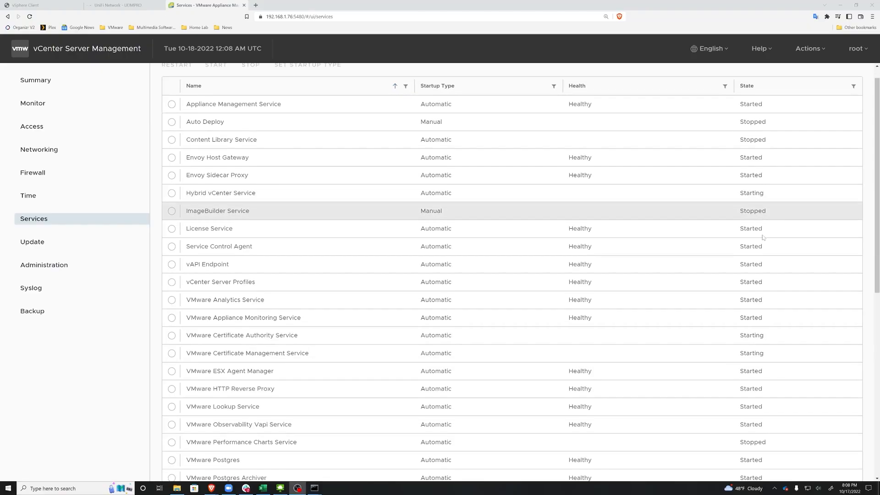
# Step: Examine the health and state of the services listed in vCenter Server Management at 192.168.1.76
pyautogui.scroll(-2, 770, 238)
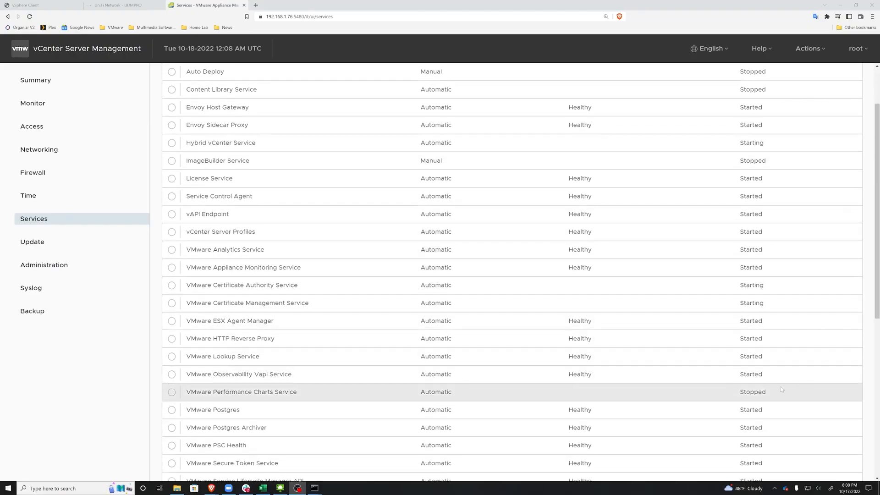
pyautogui.scroll(-2, 779, 386)
pyautogui.scroll(-3, 780, 389)
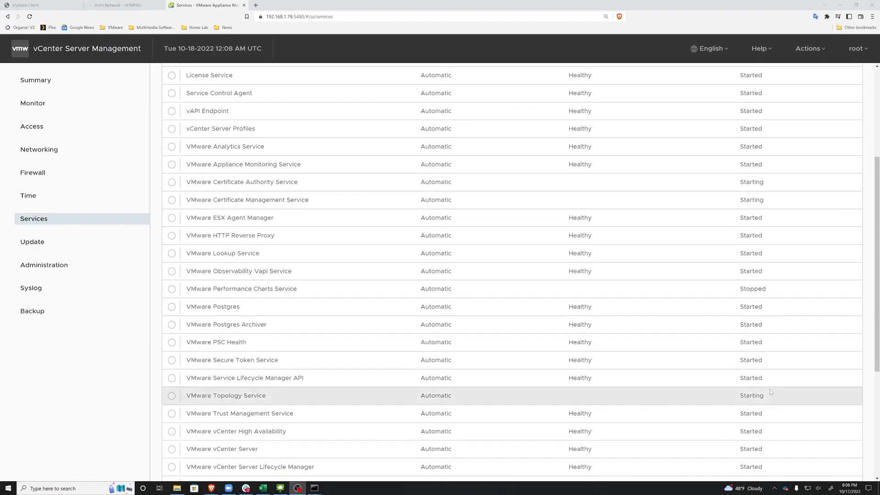